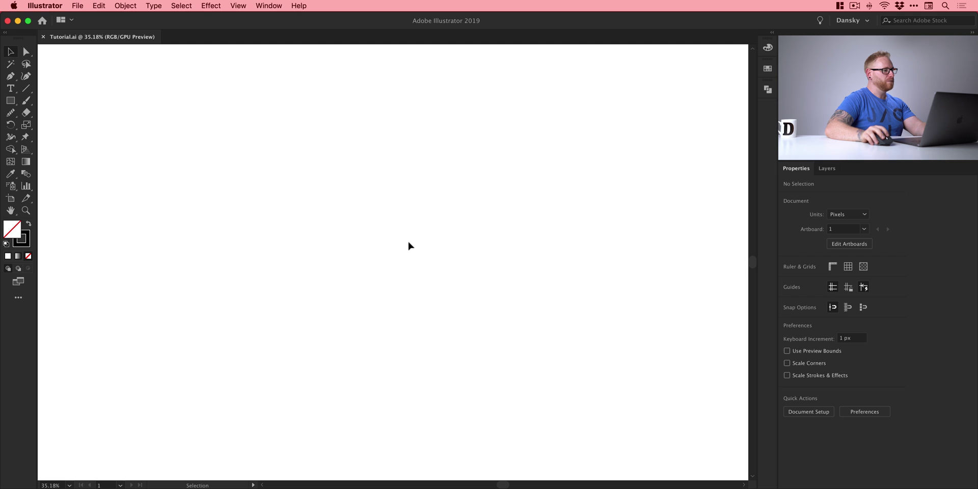
Step: Paint a long wavy Paintbrush stroke across the artboard, trailing down past the lower right
click(26, 101)
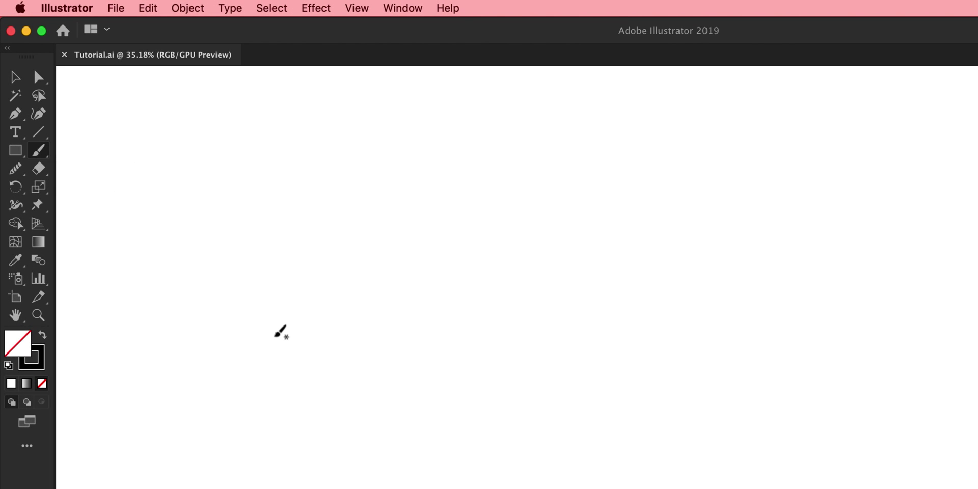
mouse_move(316, 285)
mouse_down()
mouse_move(380, 263)
mouse_move(407, 308)
mouse_move(461, 247)
mouse_move(557, 291)
mouse_move(636, 253)
mouse_up()
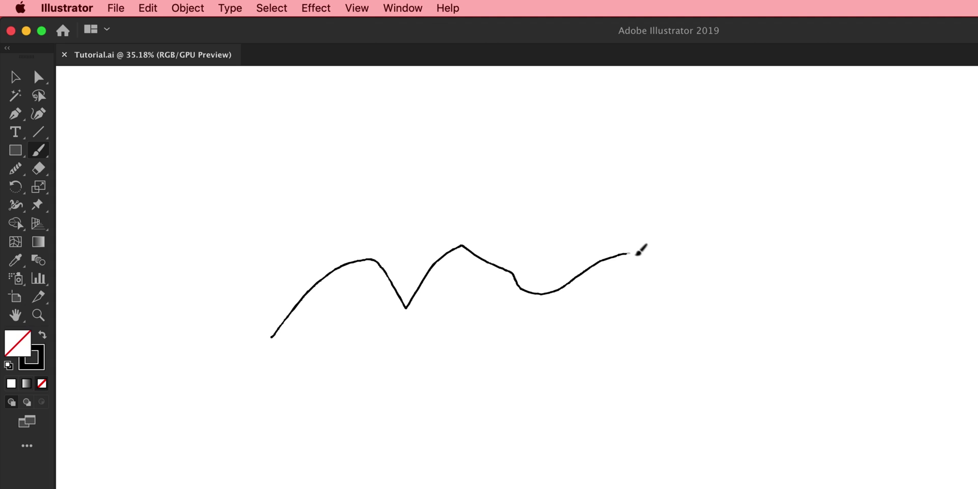
mouse_move(664, 294)
mouse_down()
mouse_move(719, 319)
mouse_move(768, 306)
mouse_move(823, 324)
mouse_move(889, 375)
mouse_up()
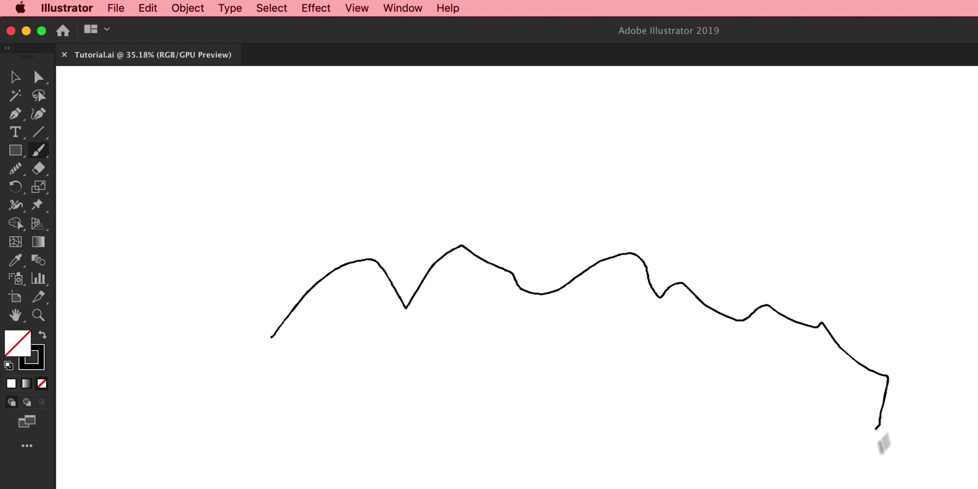
drag(883, 443, 946, 485)
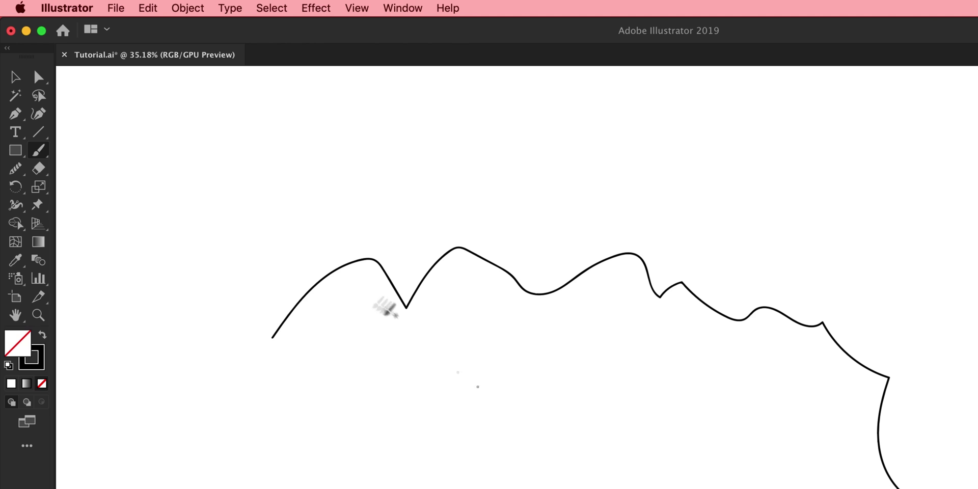
Step: Draw a smooth Pen-tool curve above the brush line, ending in an S-shaped hook
click(15, 113)
click(194, 153)
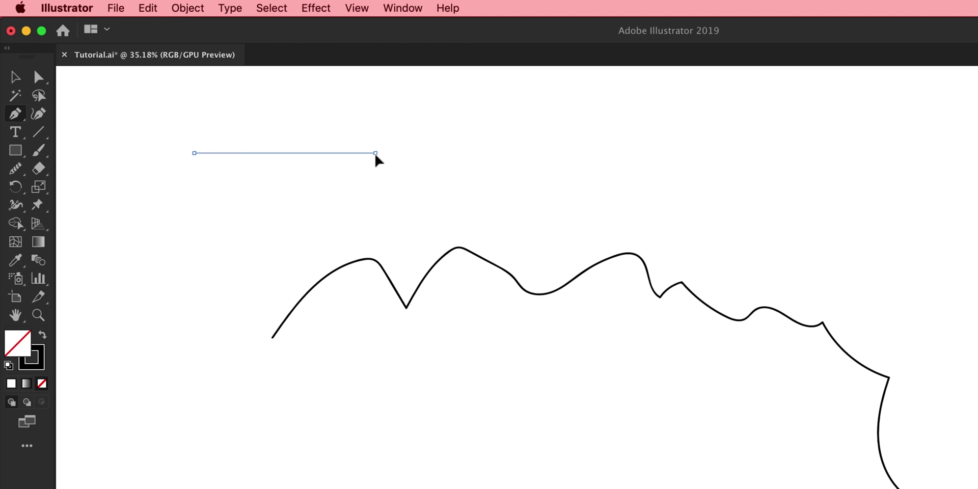
drag(376, 153, 441, 113)
drag(430, 161, 510, 160)
drag(653, 146, 677, 177)
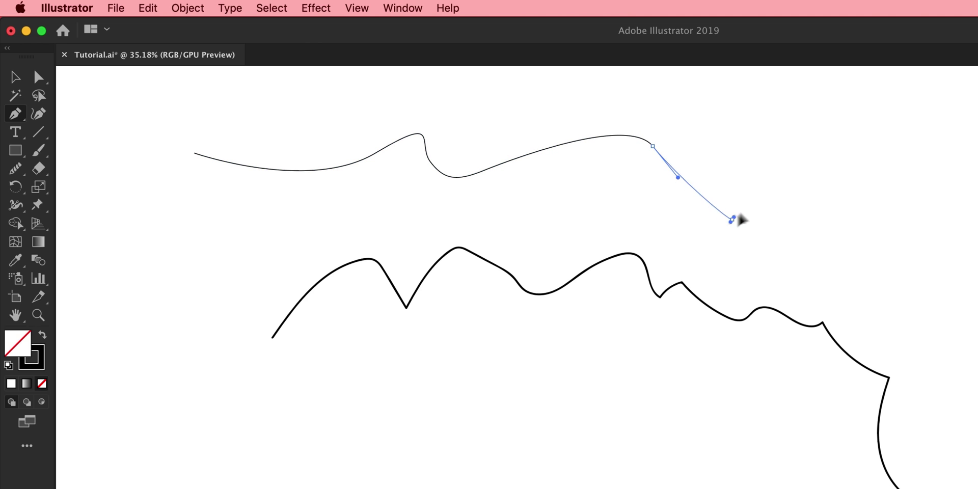
drag(732, 219, 775, 237)
drag(742, 168, 723, 140)
drag(836, 173, 907, 195)
Step: Marquee-select both paths, move them lower on the artboard, and deselect
key(v)
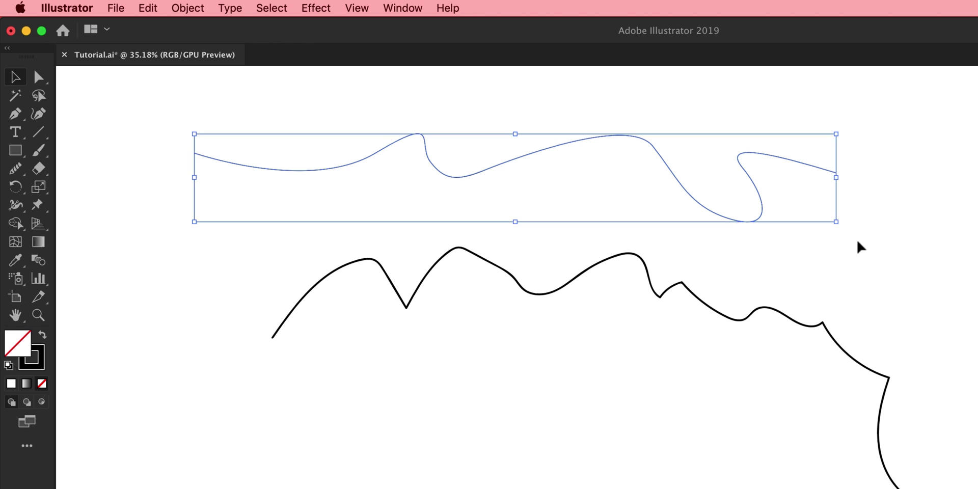
click(856, 244)
drag(708, 124, 774, 408)
drag(734, 221, 756, 296)
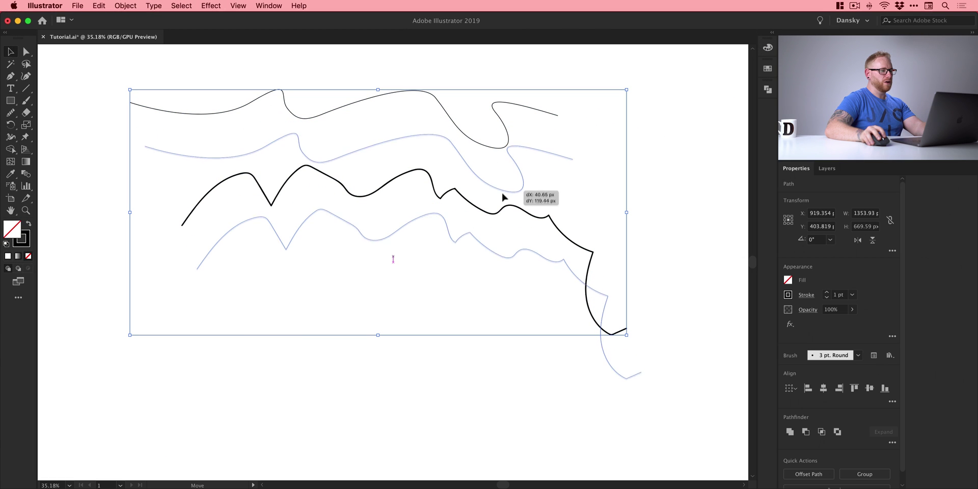
drag(502, 196, 492, 200)
click(501, 125)
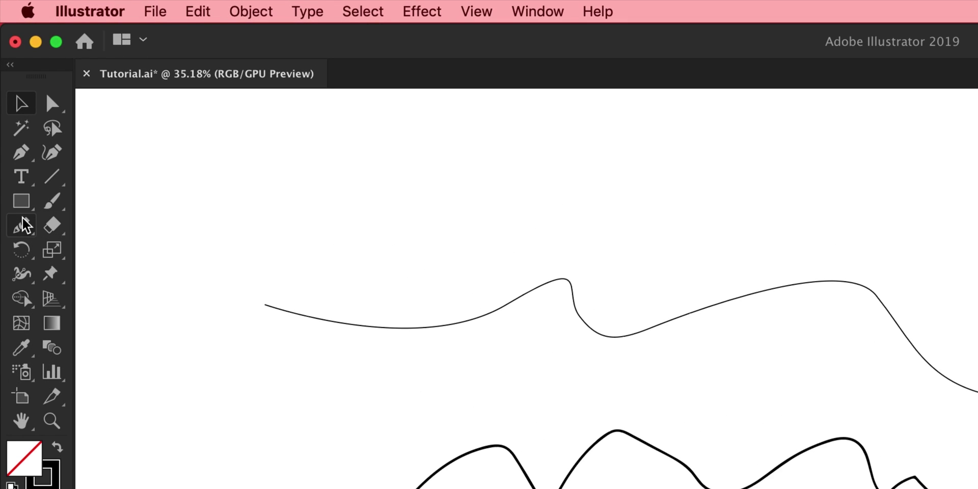
Step: Choose the Smooth Tool from the Shaper/Pencil flyout after briefly trying the Shaper tool
alt+click(25, 224)
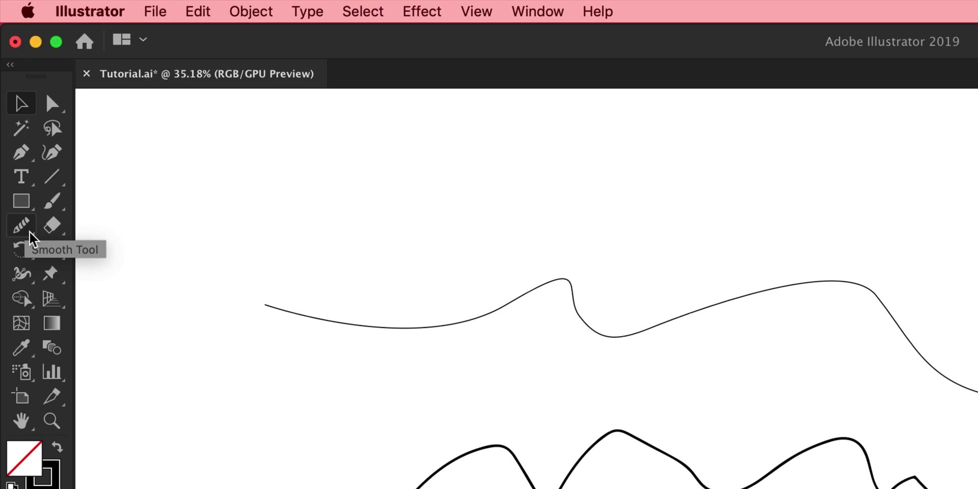
click(29, 233)
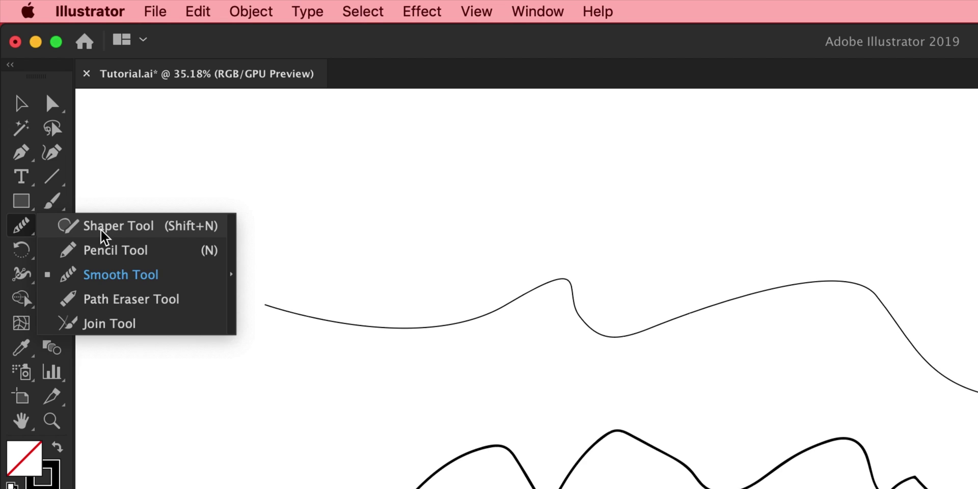
click(104, 233)
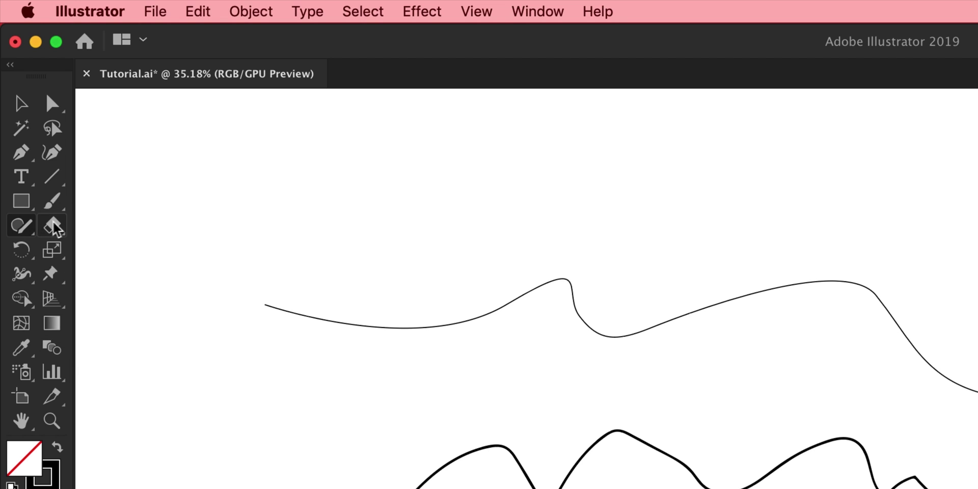
click(21, 225)
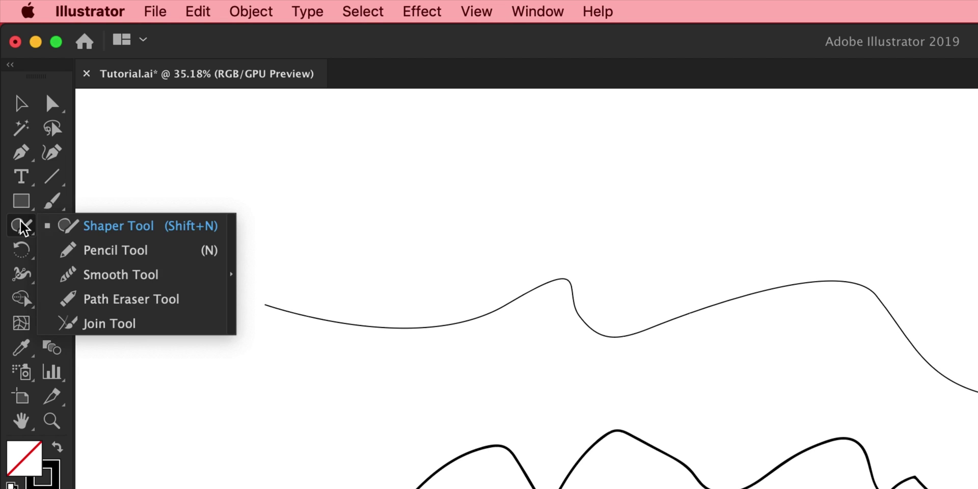
click(110, 277)
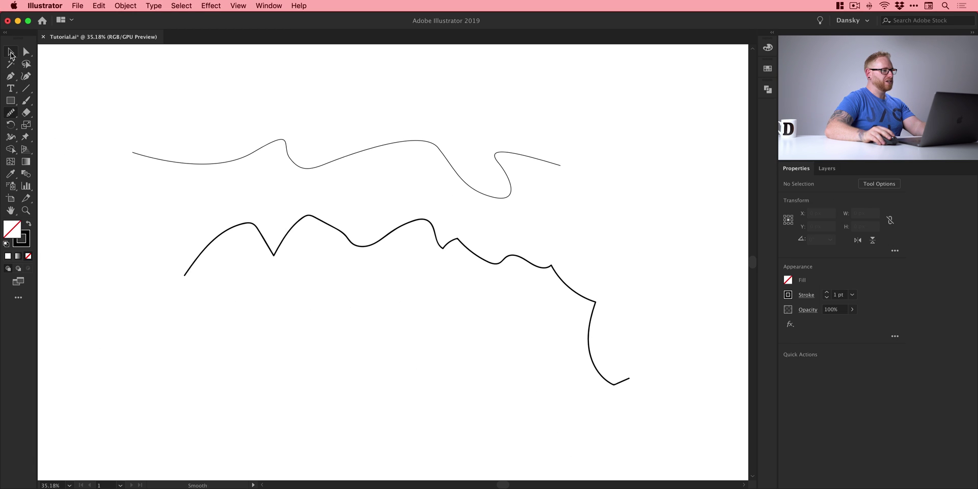
Step: Select the lower brush line and smooth its left part and sharp valley
key(v)
drag(183, 236, 229, 280)
click(10, 112)
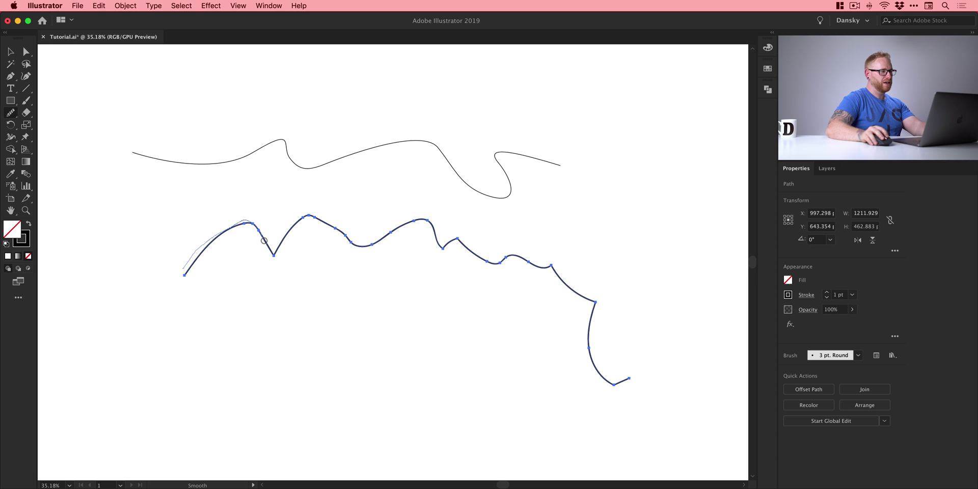
drag(279, 244, 282, 242)
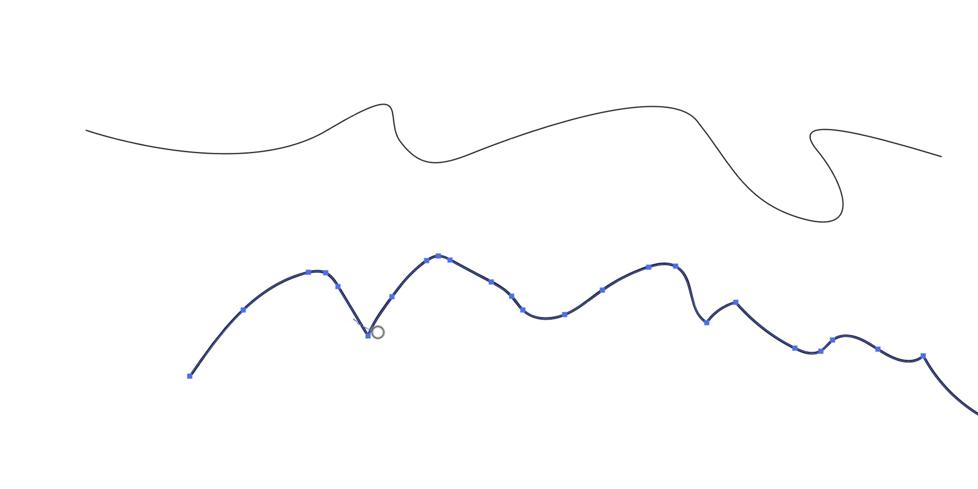
mouse_move(360, 325)
mouse_down()
mouse_move(384, 327)
mouse_move(339, 318)
mouse_up()
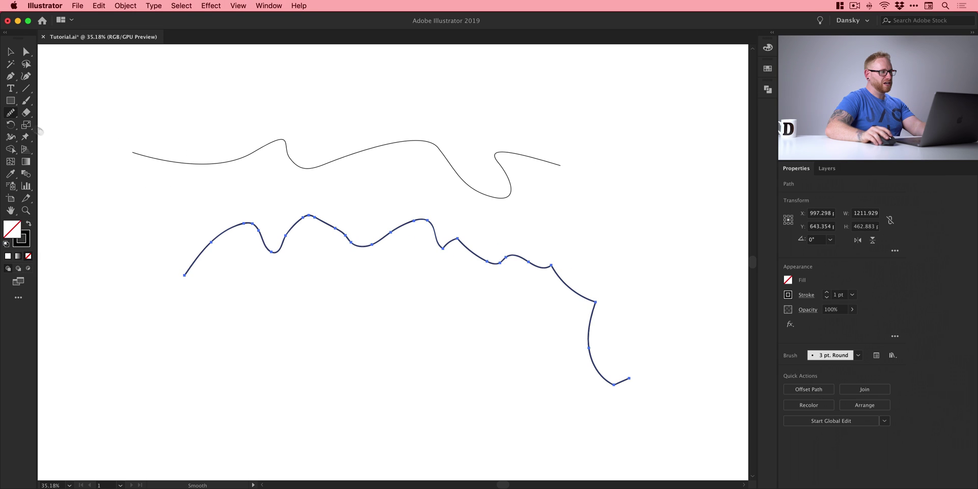
Step: Set the Smooth tool fidelity fully to Smooth, then smooth the path's middle section
double_click(11, 112)
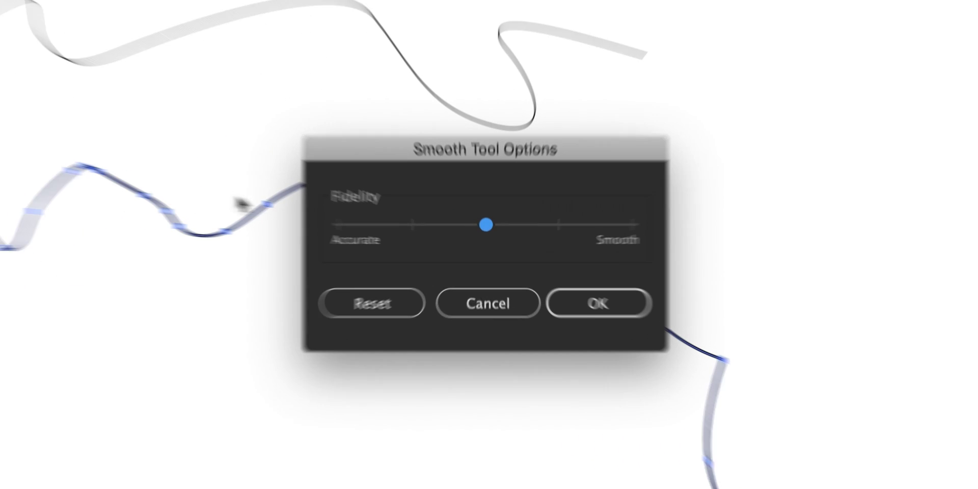
drag(484, 224, 677, 231)
click(617, 291)
click(614, 310)
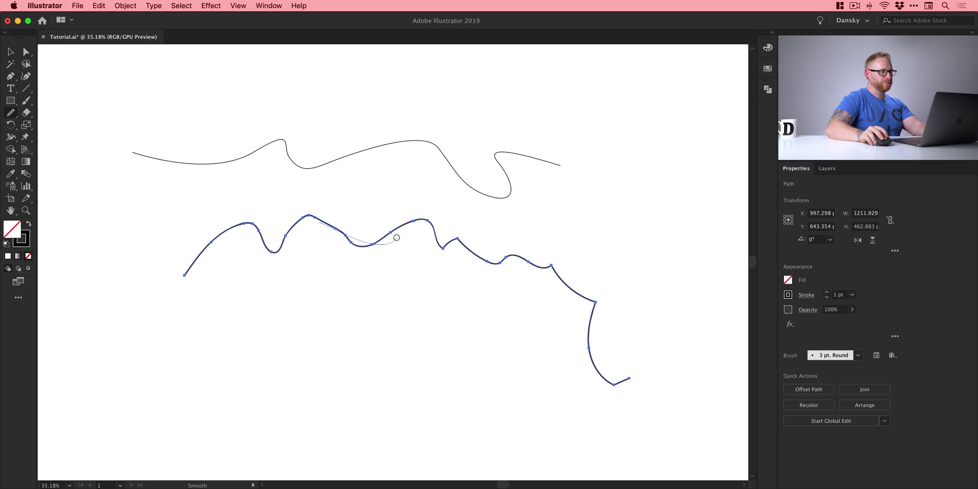
mouse_move(396, 237)
mouse_down()
mouse_move(352, 235)
mouse_move(404, 227)
mouse_up()
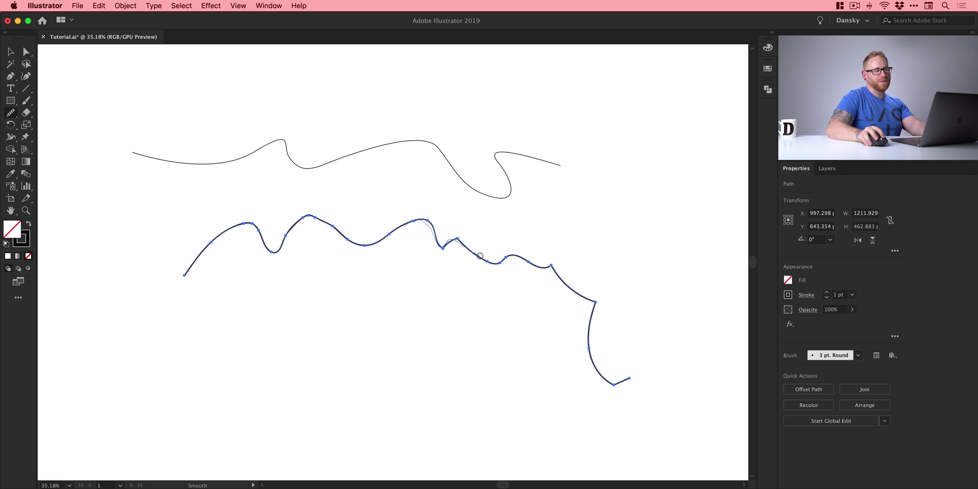
Step: Smooth the remaining kinks on the lower path's right side, then select the upper curve
drag(480, 256, 480, 255)
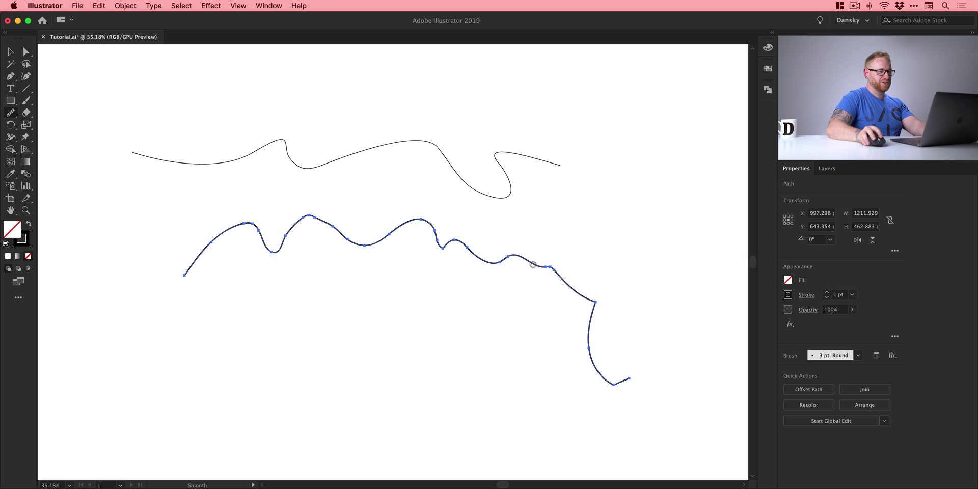
mouse_move(517, 259)
mouse_down()
mouse_move(595, 307)
mouse_move(592, 297)
mouse_move(595, 319)
mouse_move(579, 291)
mouse_up()
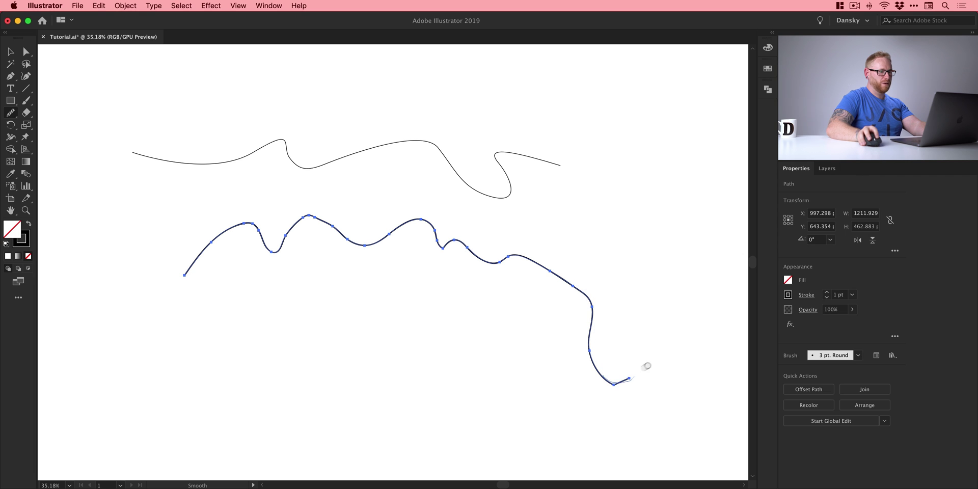
key(v)
click(616, 273)
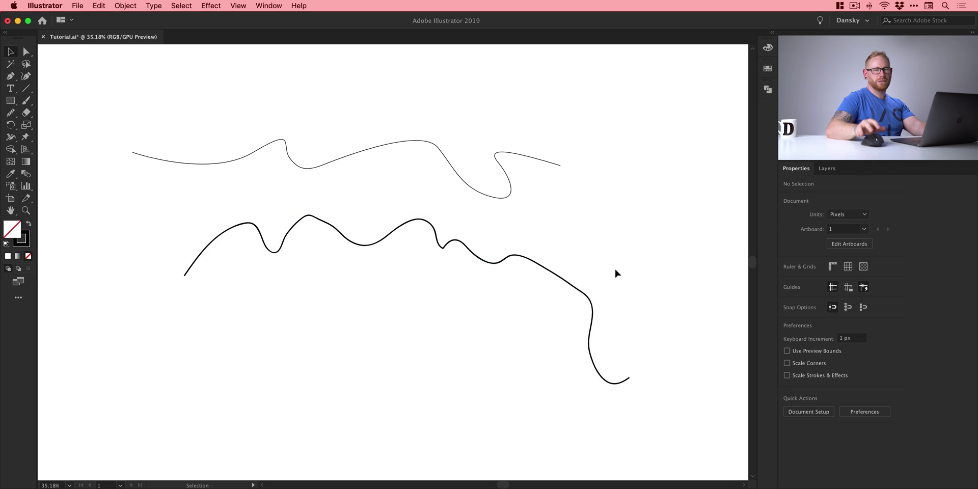
click(371, 149)
Step: Smooth the upper curve from its left end through to its right end
click(11, 113)
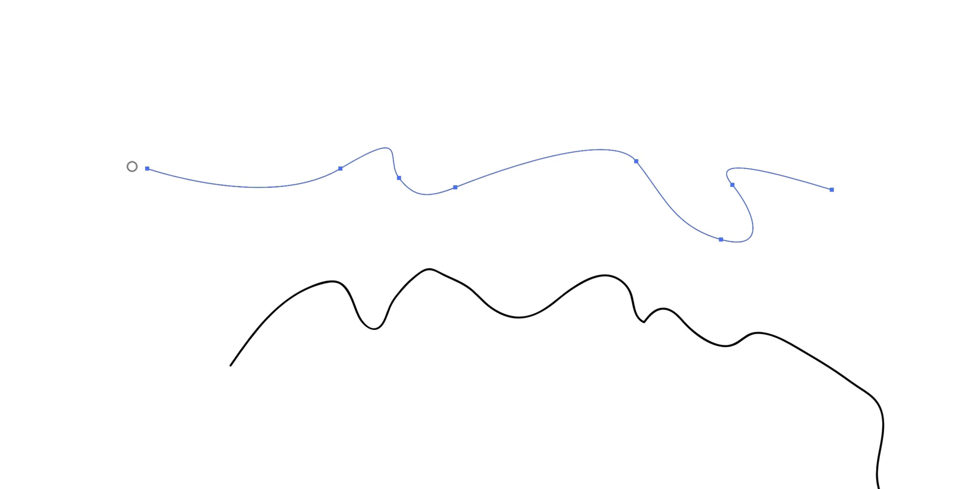
drag(122, 149, 285, 153)
mouse_move(391, 169)
mouse_down()
mouse_move(438, 186)
mouse_move(549, 154)
mouse_move(611, 155)
mouse_move(703, 224)
mouse_up()
drag(731, 187, 829, 183)
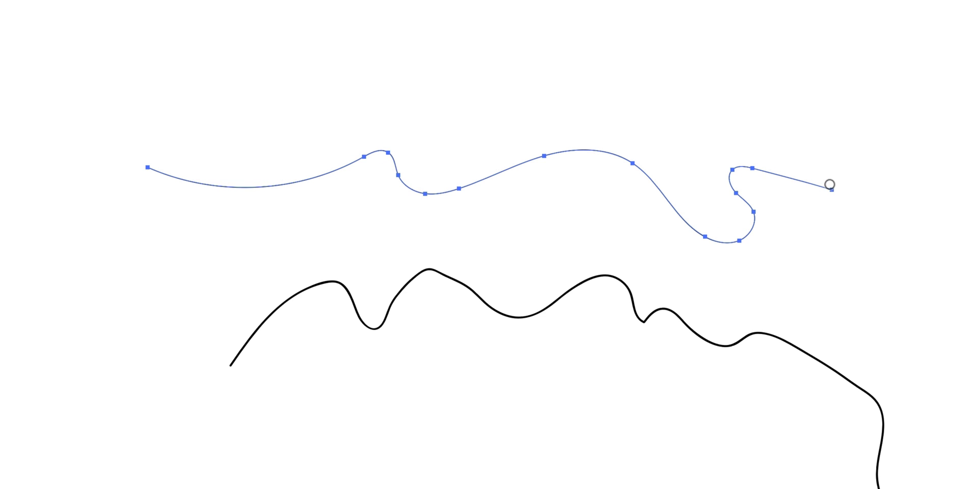
key(v)
click(653, 92)
key(ctrl+z)
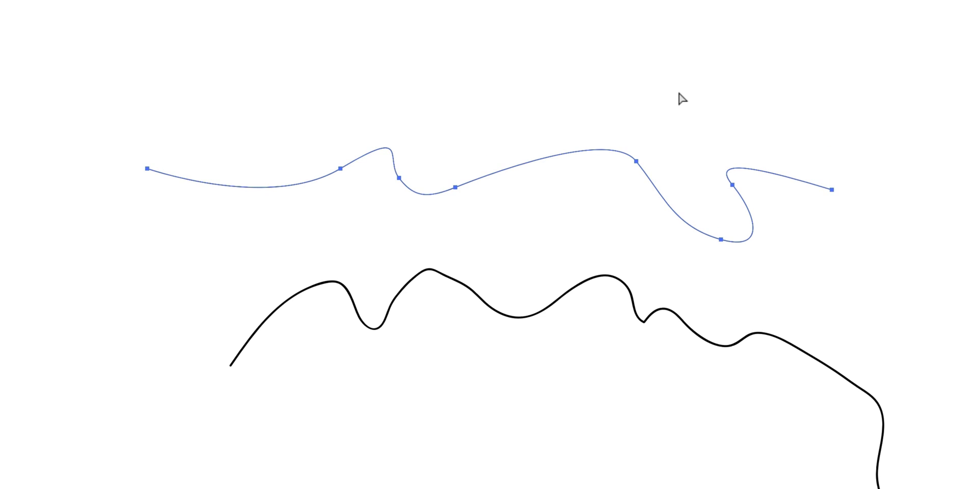
Step: Marquee-select both curves and delete them, leaving the artboard empty
key(v)
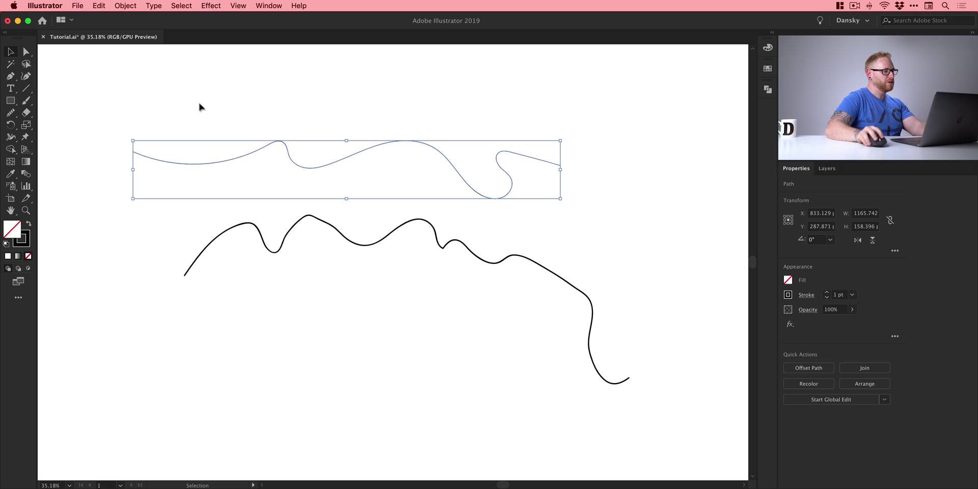
drag(198, 102, 395, 345)
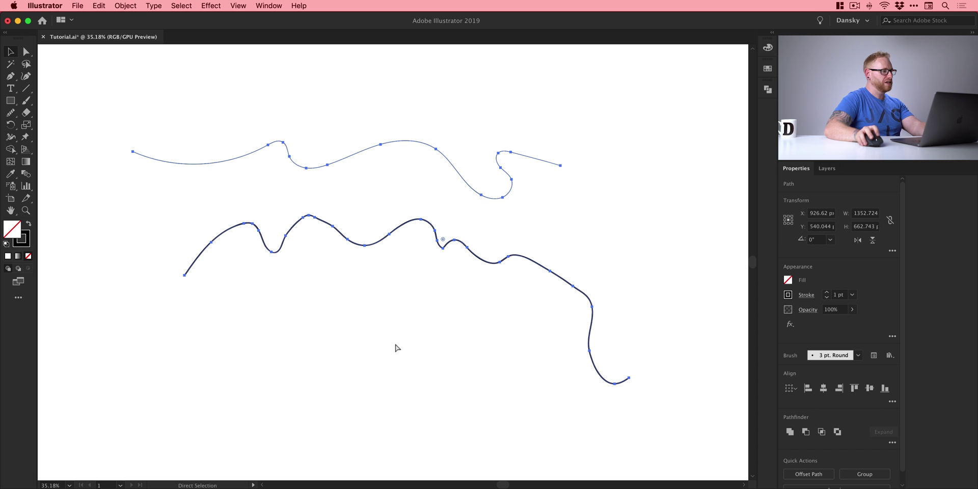
key(Delete)
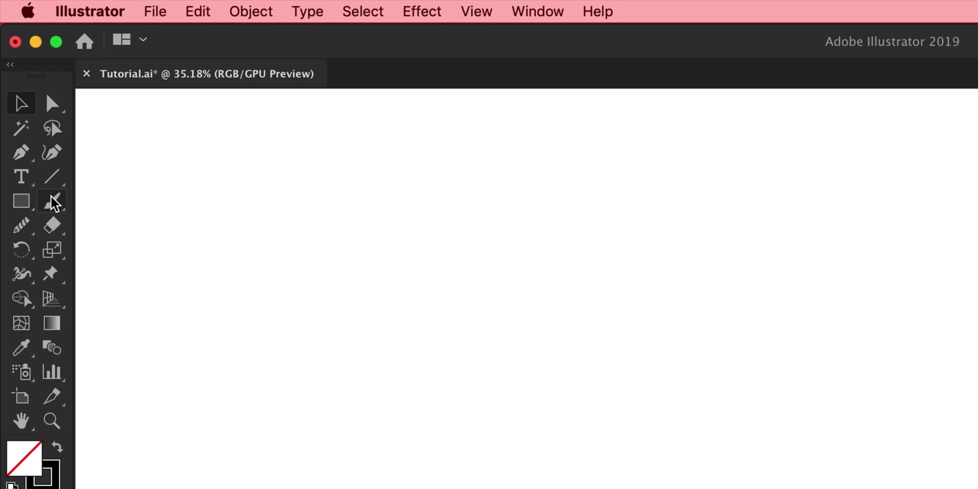
Step: Set the Paintbrush tool's fidelity to Accurate in its options and confirm
double_click(55, 204)
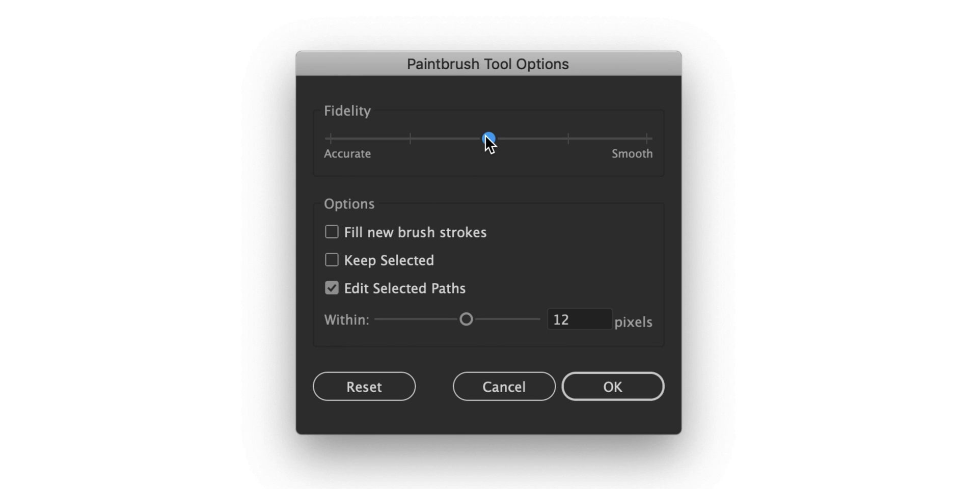
drag(489, 137, 629, 139)
click(329, 140)
click(594, 393)
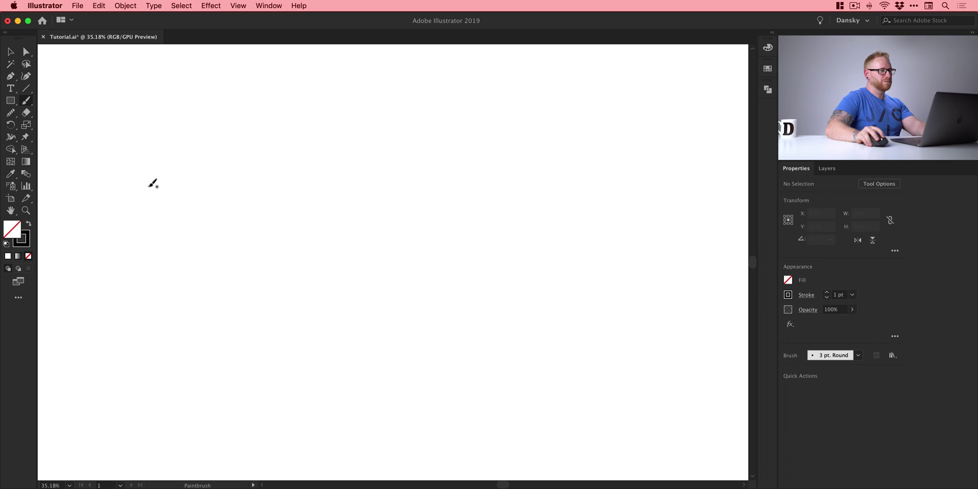
Step: Paint an accurate-fidelity wavy stroke, raise fidelity toward Smooth, then paint a smoother stroke below
mouse_move(148, 186)
mouse_down()
mouse_move(179, 160)
mouse_move(225, 165)
mouse_move(263, 202)
mouse_move(306, 156)
mouse_move(347, 189)
mouse_move(388, 262)
mouse_move(451, 169)
mouse_move(504, 165)
mouse_move(543, 223)
mouse_move(631, 179)
mouse_up()
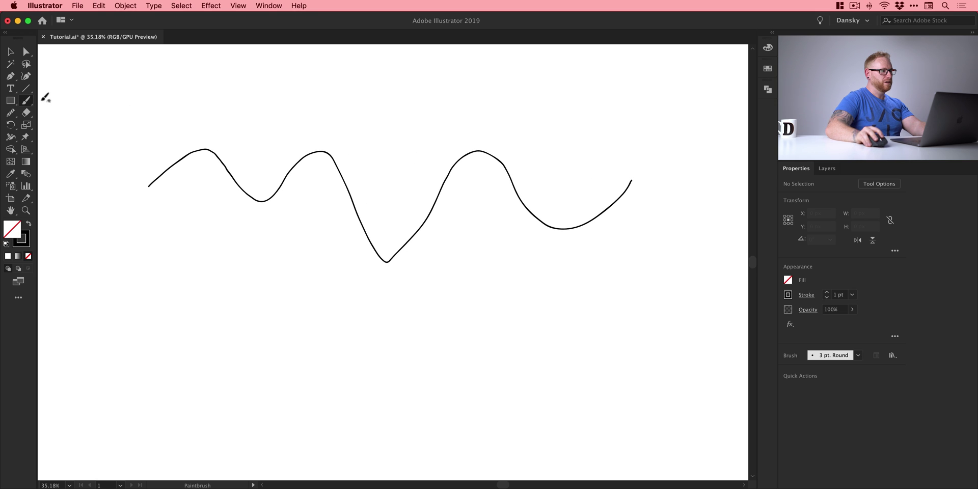
double_click(26, 100)
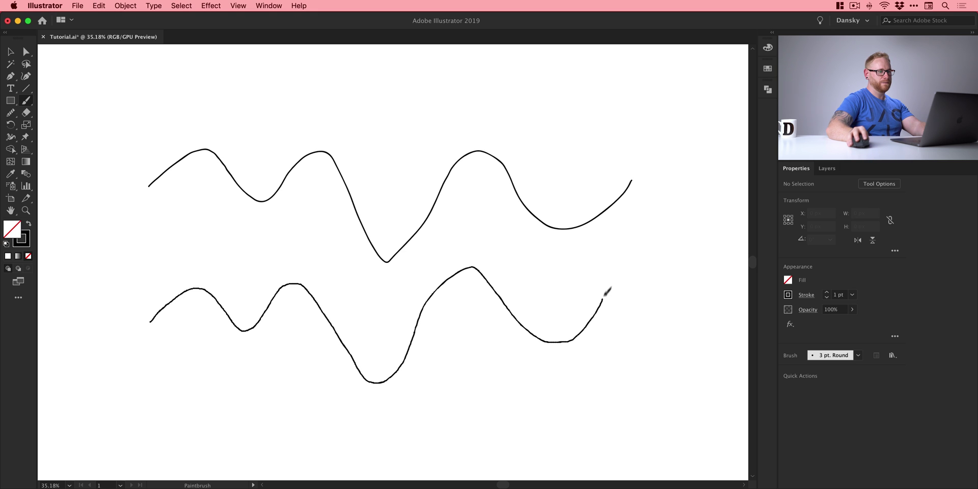
drag(604, 295, 603, 287)
key(v)
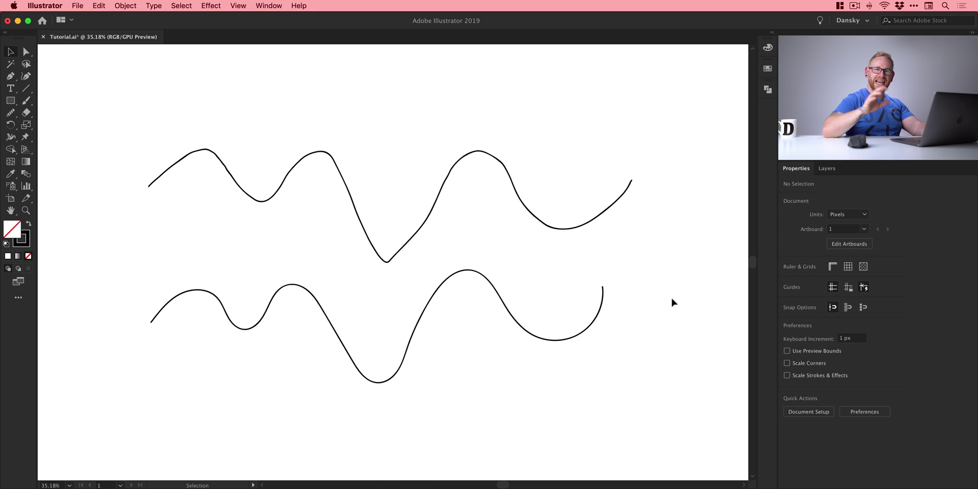